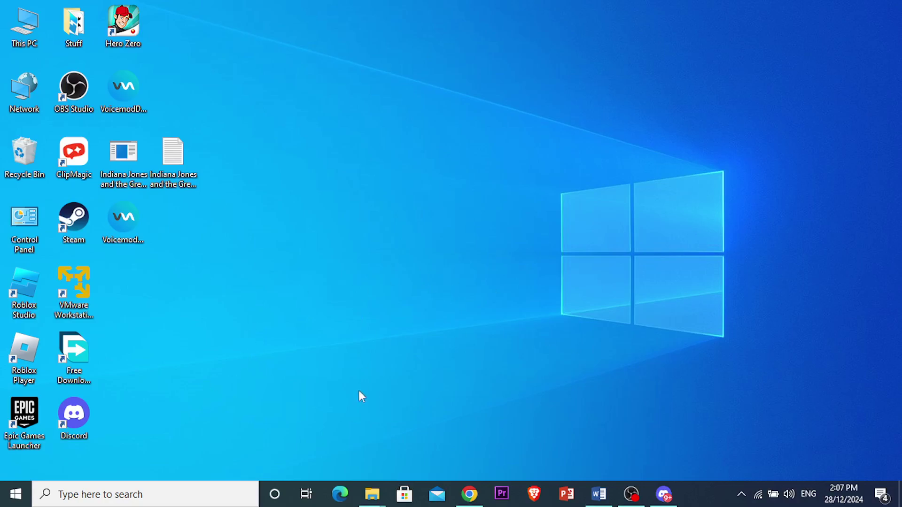
# Step: Search for 'graphics settings' and open the Graphics settings page
pyautogui.click(145, 494)
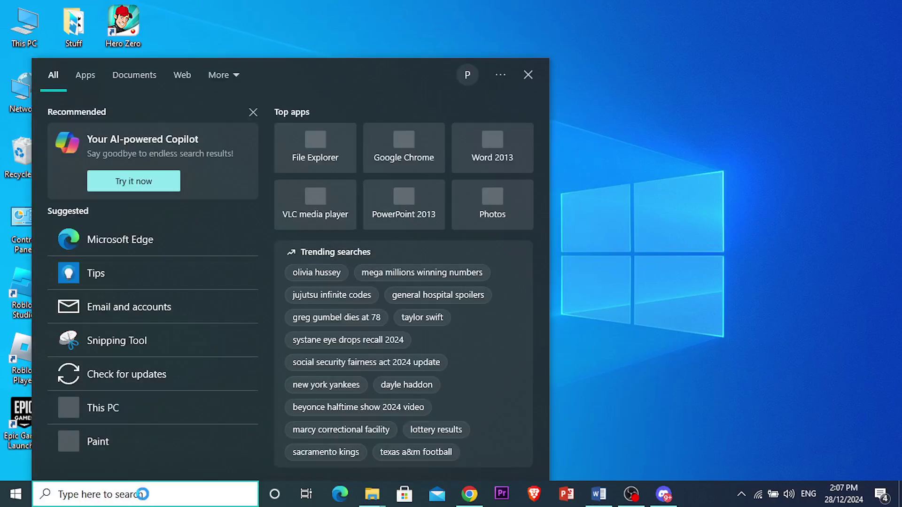
pyautogui.write('graphi')
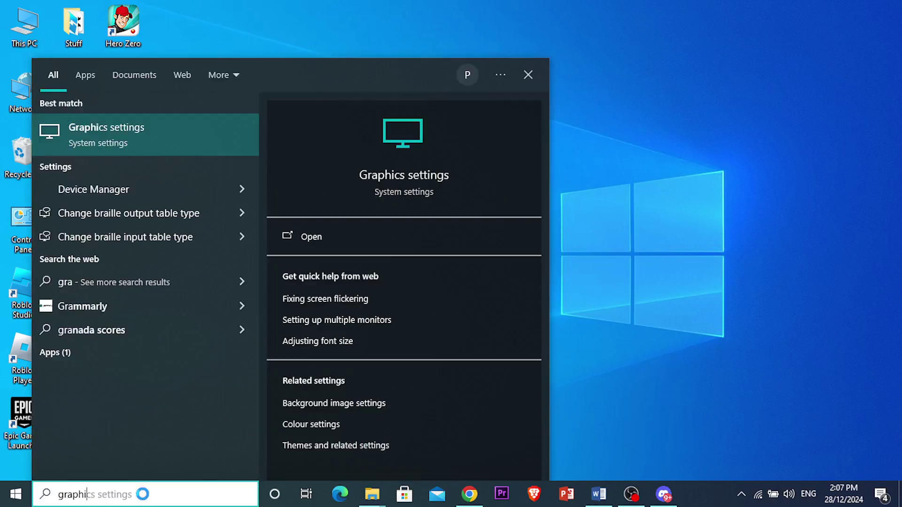
pyautogui.write('c')
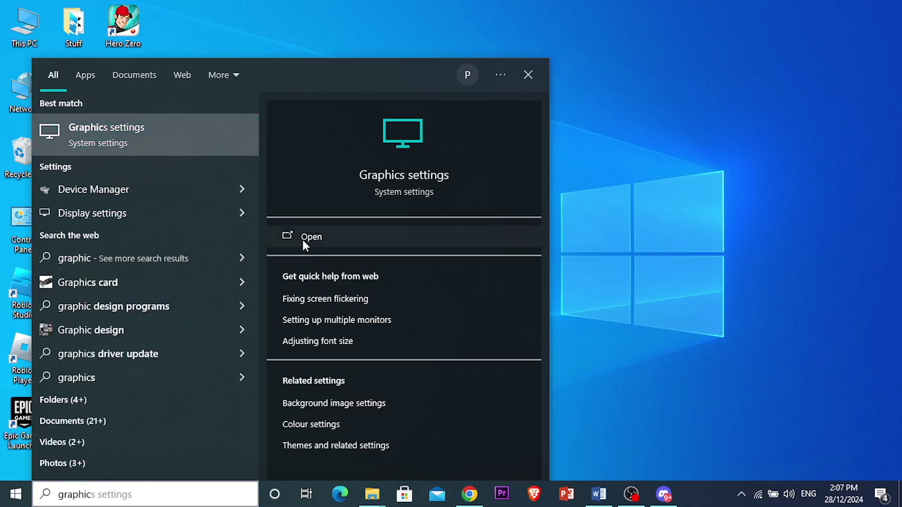
pyautogui.click(304, 244)
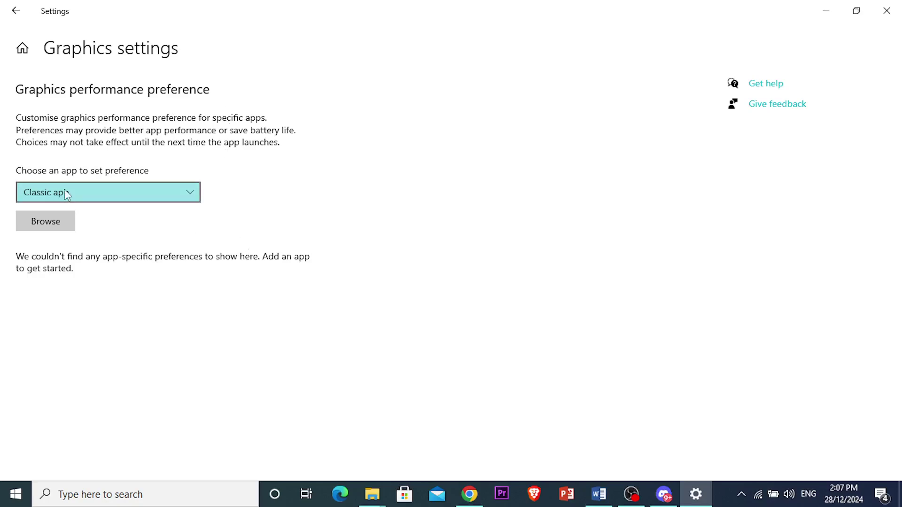
# Step: Add Indiana Jones and the Great Circle.exe from the Desktop to the graphics preference list
pyautogui.click(51, 233)
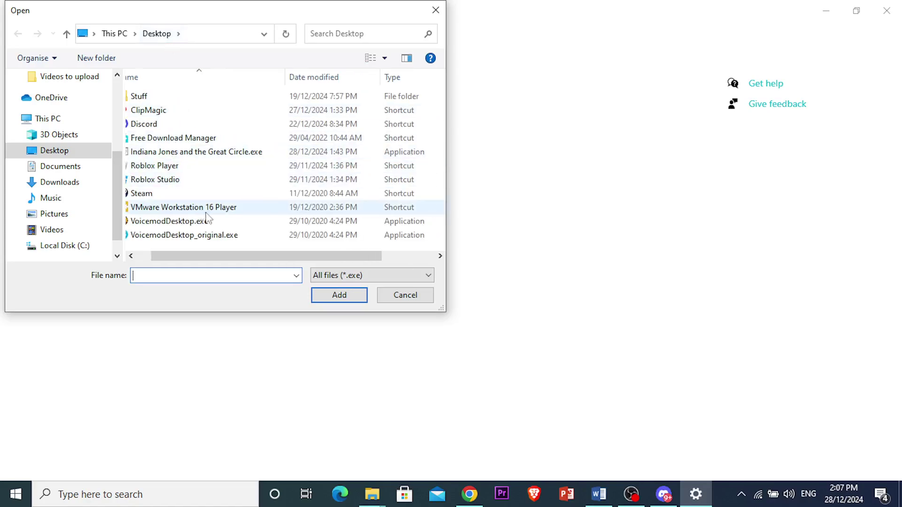
pyautogui.click(232, 152)
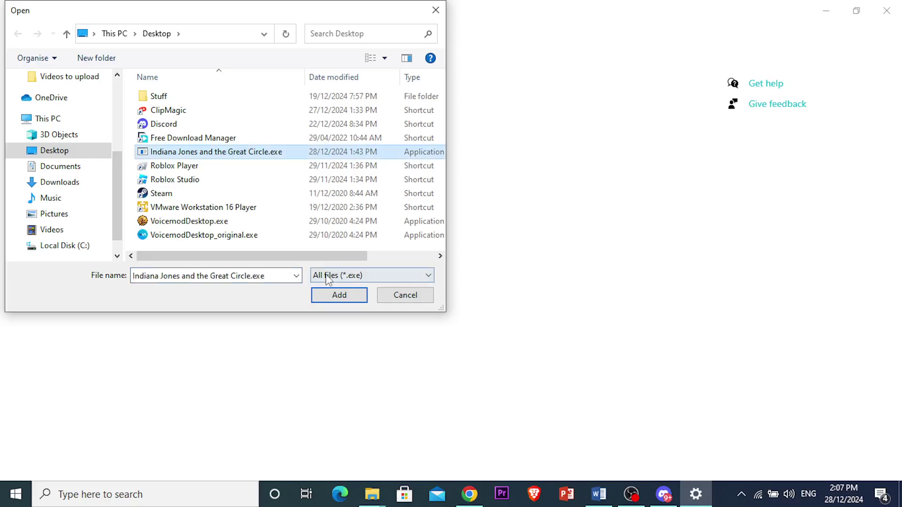
pyautogui.press('Return')
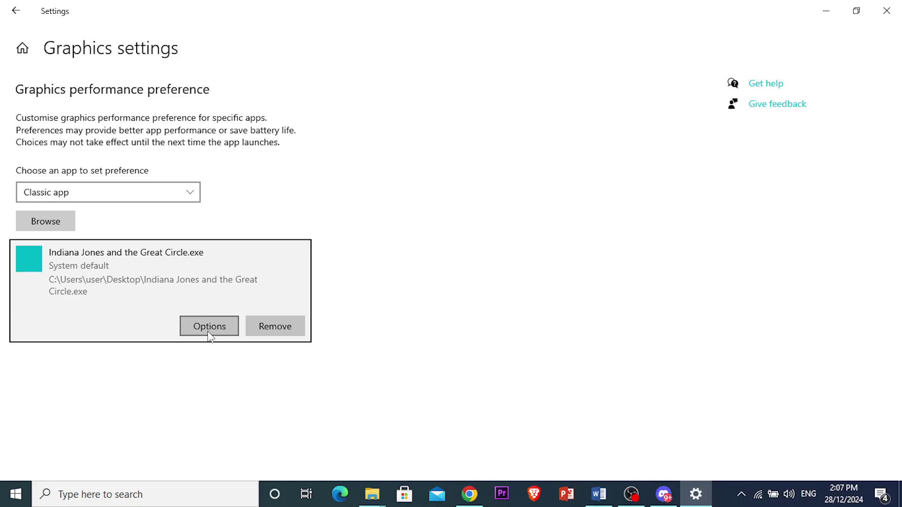
# Step: Save High performance as the graphics preference for Indiana Jones and the Great Circle.exe
pyautogui.click(210, 327)
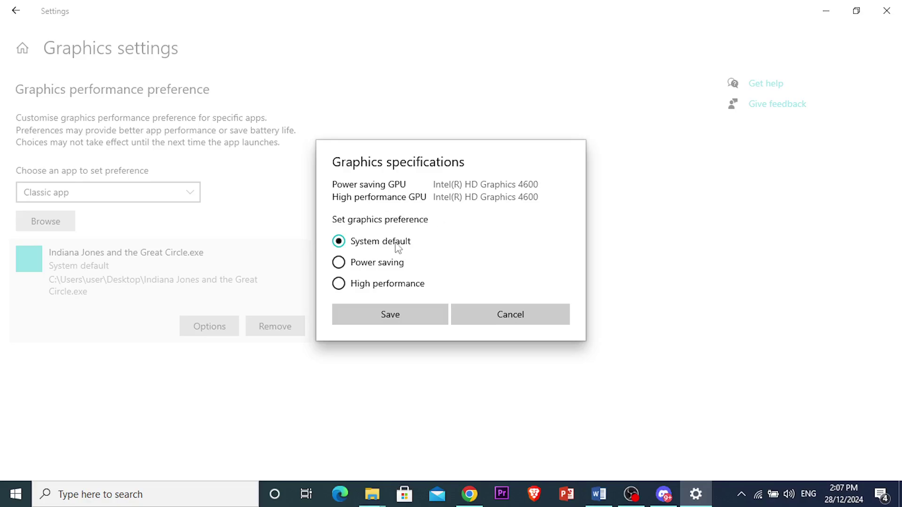
pyautogui.click(339, 283)
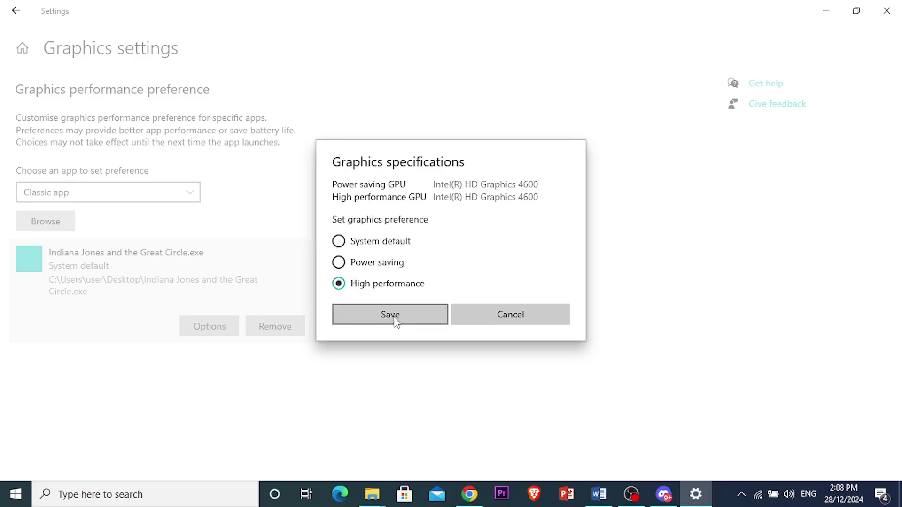
pyautogui.click(410, 319)
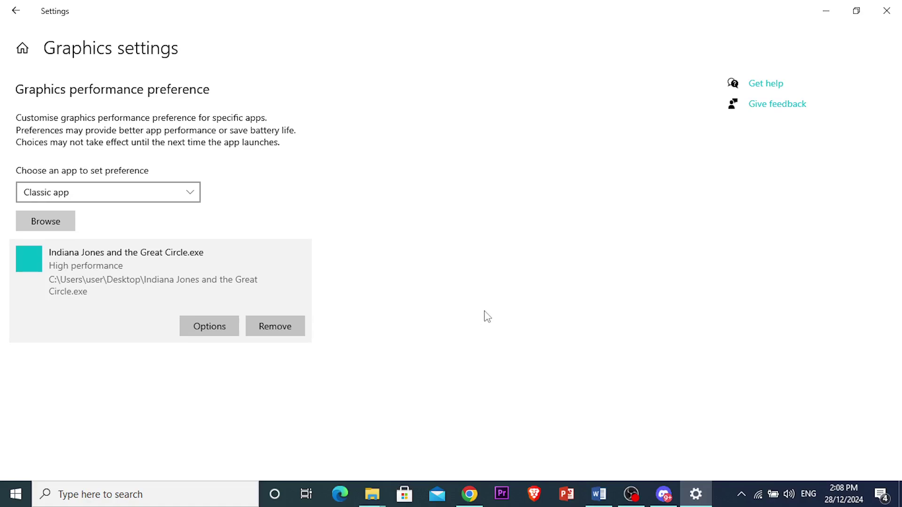
pyautogui.click(722, 498)
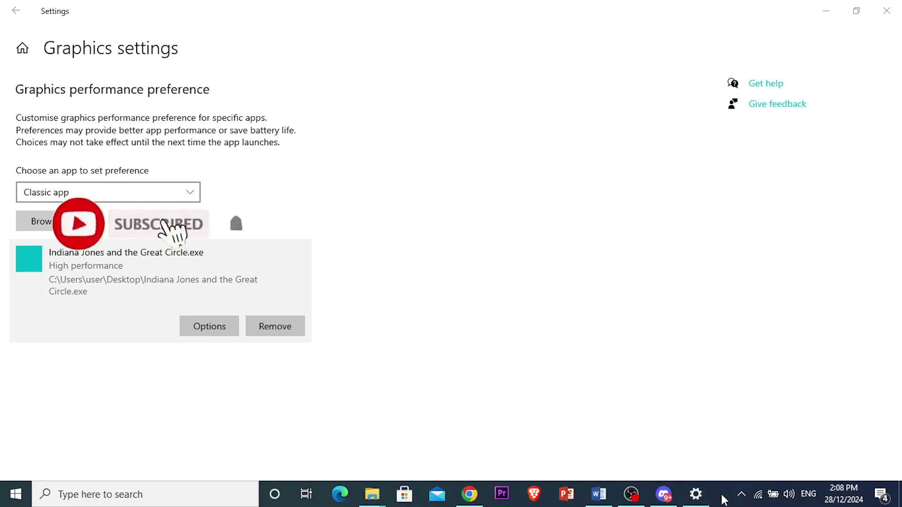